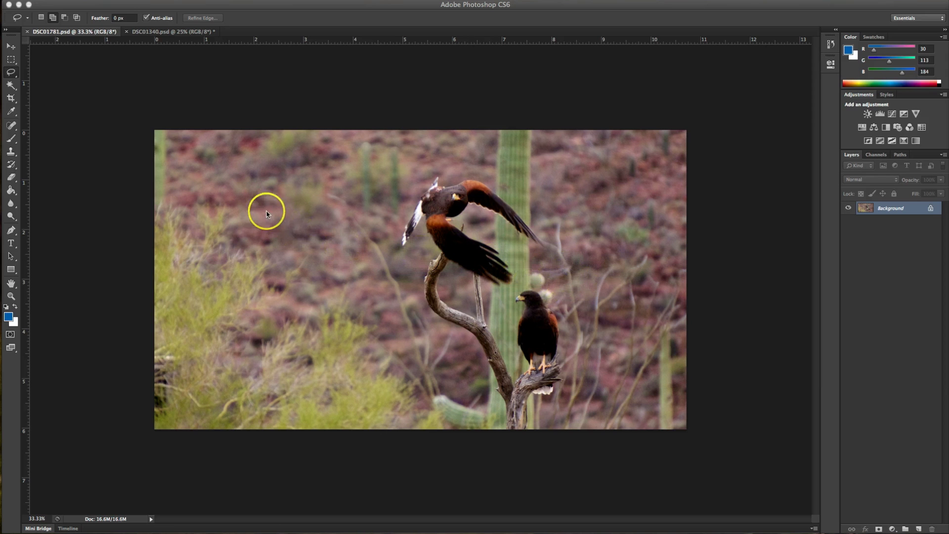
# Draw a loose freehand Lasso selection around the flying hawk in DSC01781.psd
pyautogui.click(272, 234)
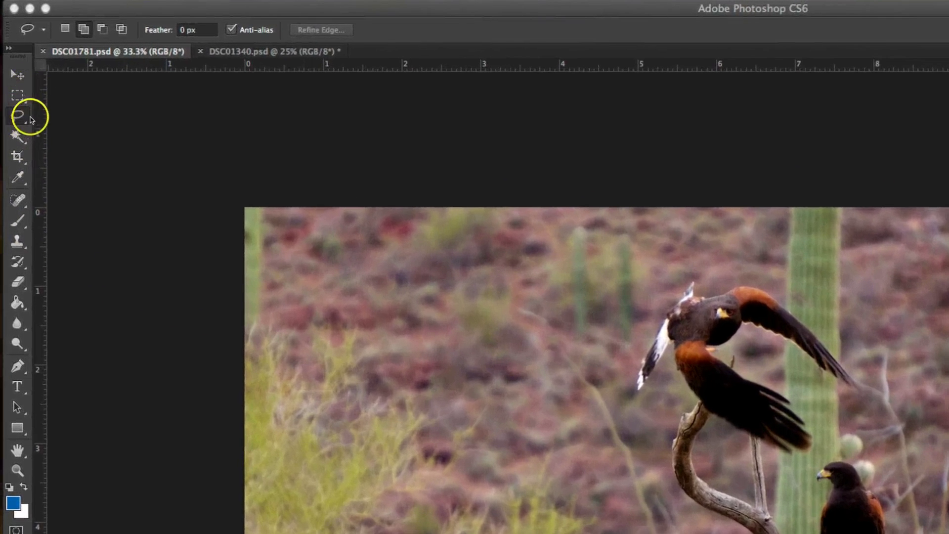
pyautogui.click(22, 121)
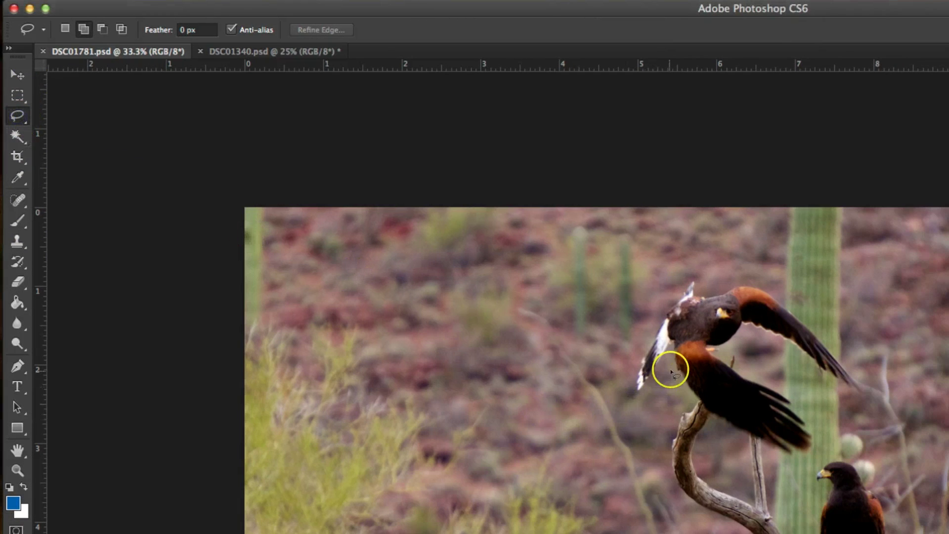
pyautogui.moveTo(666, 368); pyautogui.dragTo(666, 368)
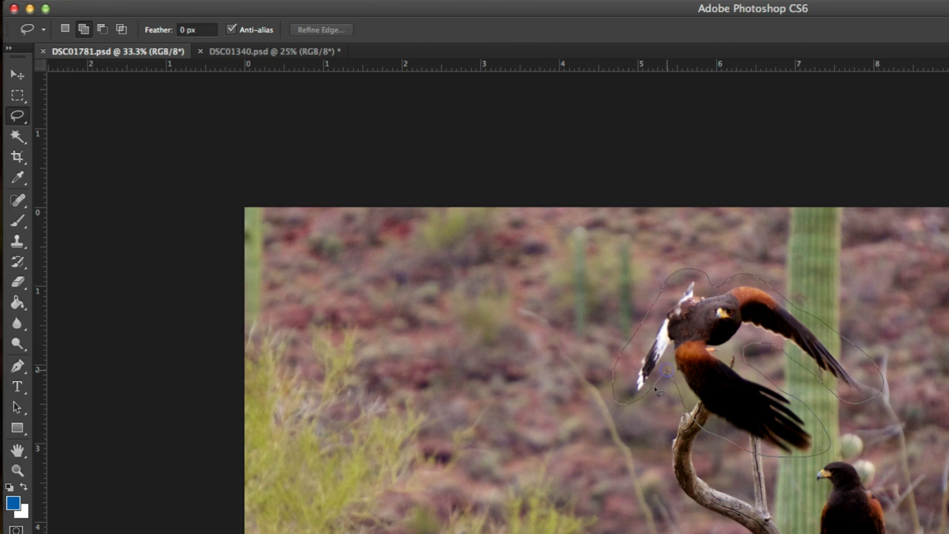
pyautogui.moveTo(668, 374); pyautogui.dragTo(674, 387)
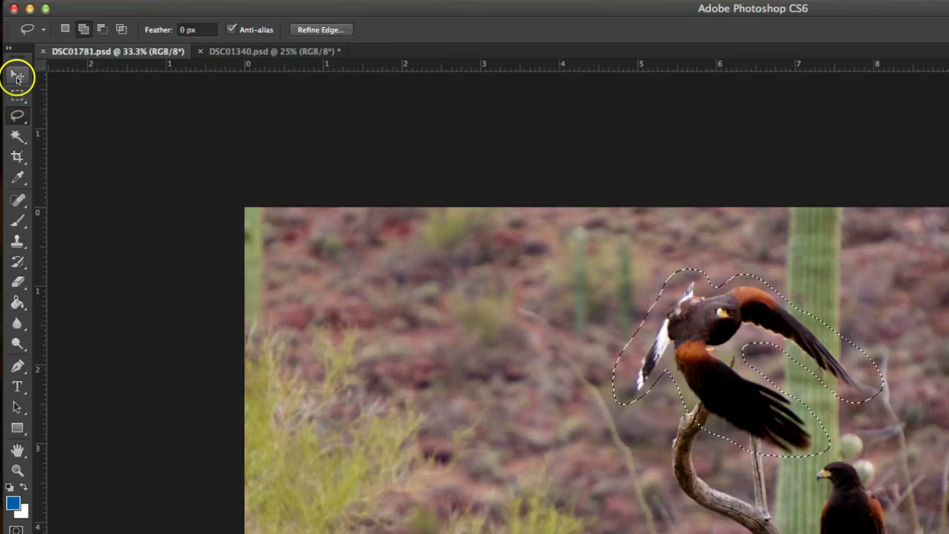
# Move the selected hawk into DSC01340.psd, placing it in front of the mountains between the two orange trees
pyautogui.click(18, 76)
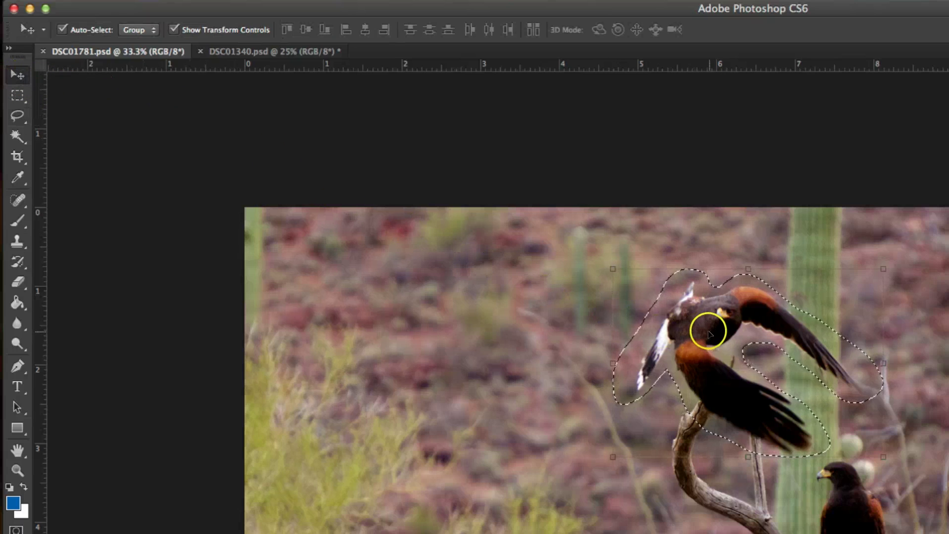
pyautogui.moveTo(669, 317); pyautogui.dragTo(289, 86)
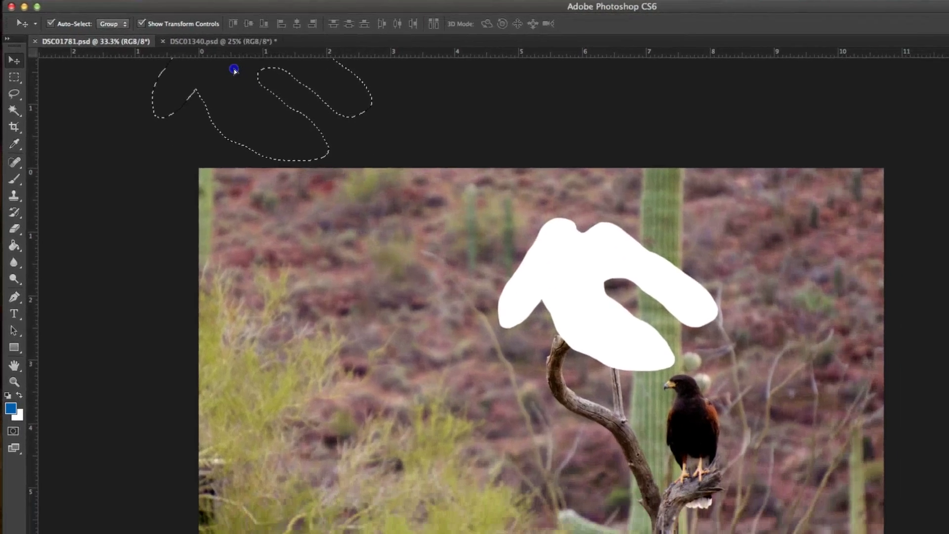
pyautogui.moveTo(234, 70); pyautogui.dragTo(273, 134)
pyautogui.moveTo(222, 110); pyautogui.dragTo(381, 271)
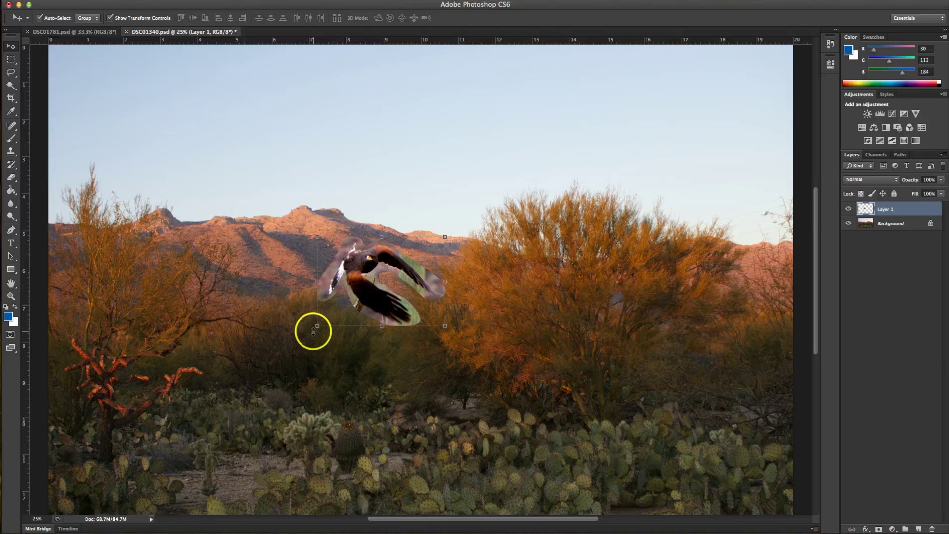
pyautogui.moveTo(316, 326); pyautogui.dragTo(256, 386)
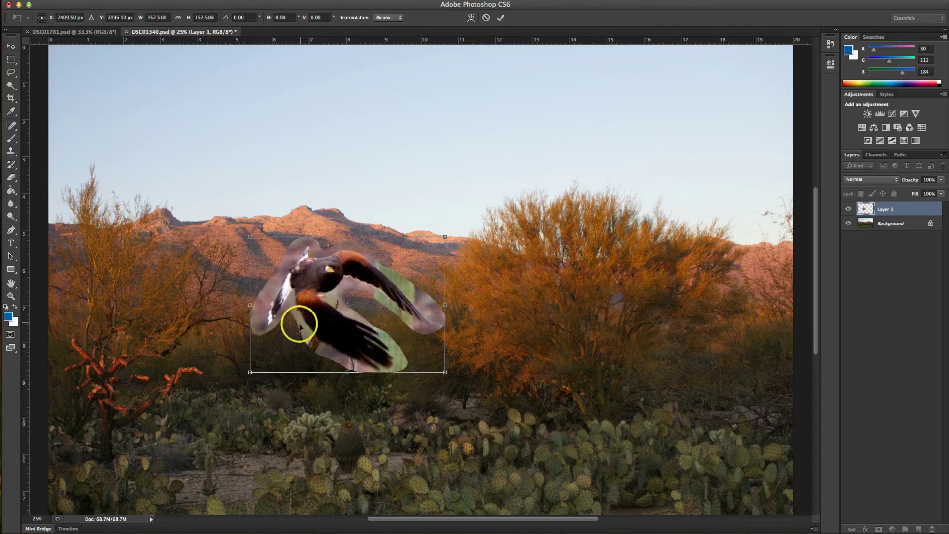
pyautogui.moveTo(248, 375); pyautogui.dragTo(229, 322)
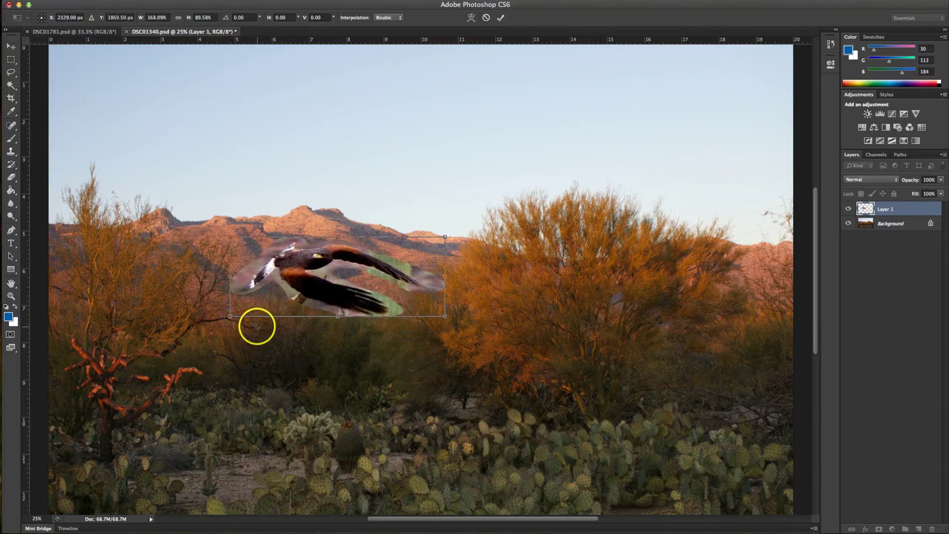
pyautogui.press('Escape')
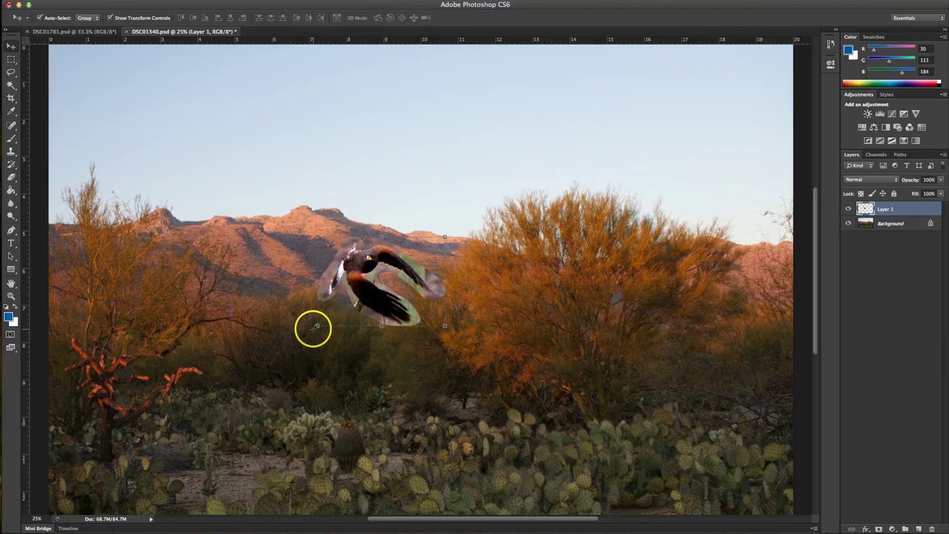
# Scale the hawk proportionally to about 151%, shift it slightly toward the left-hand tree, and apply the transformation
pyautogui.moveTo(317, 326); pyautogui.dragTo(257, 378)
pyautogui.moveTo(318, 321); pyautogui.dragTo(305, 319)
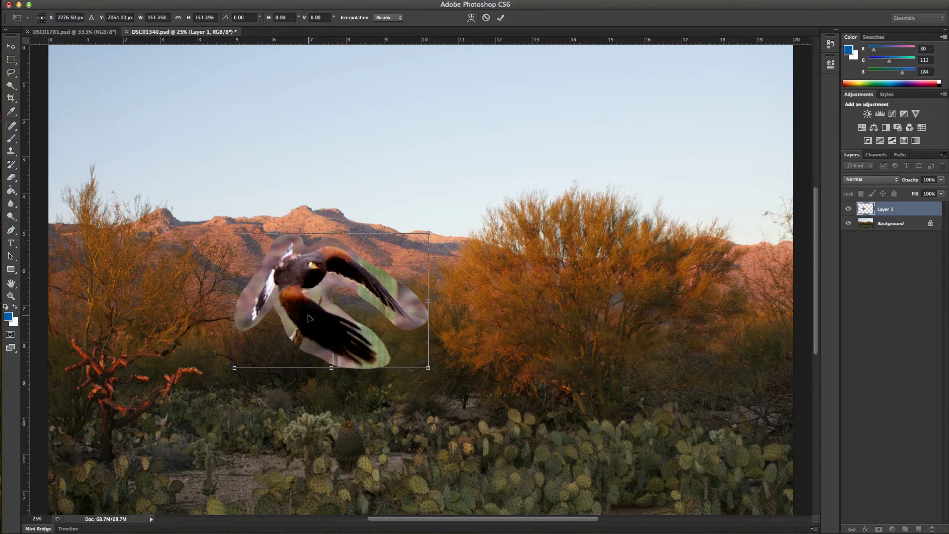
pyautogui.press('Return')
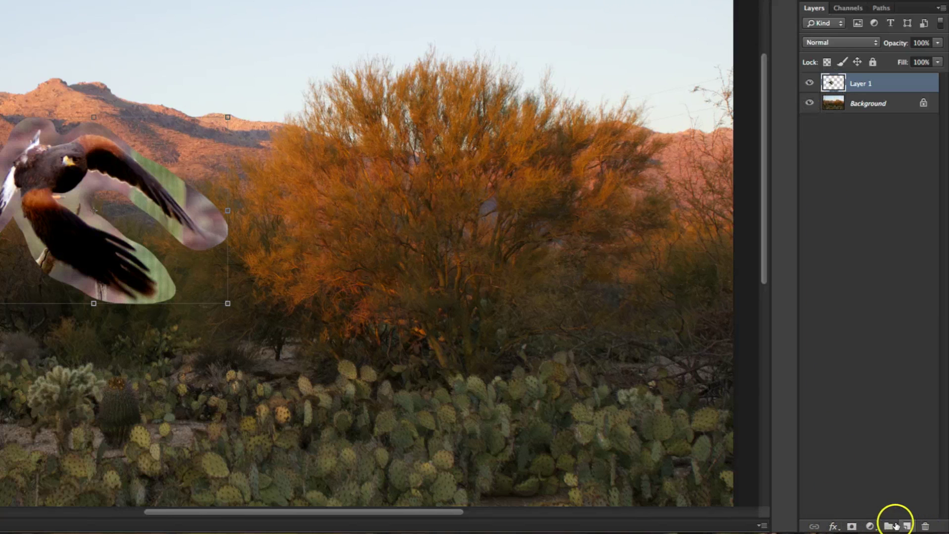
# Add a layer mask to the hawk's Layer 1 and make the mask the active editing target
pyautogui.click(851, 526)
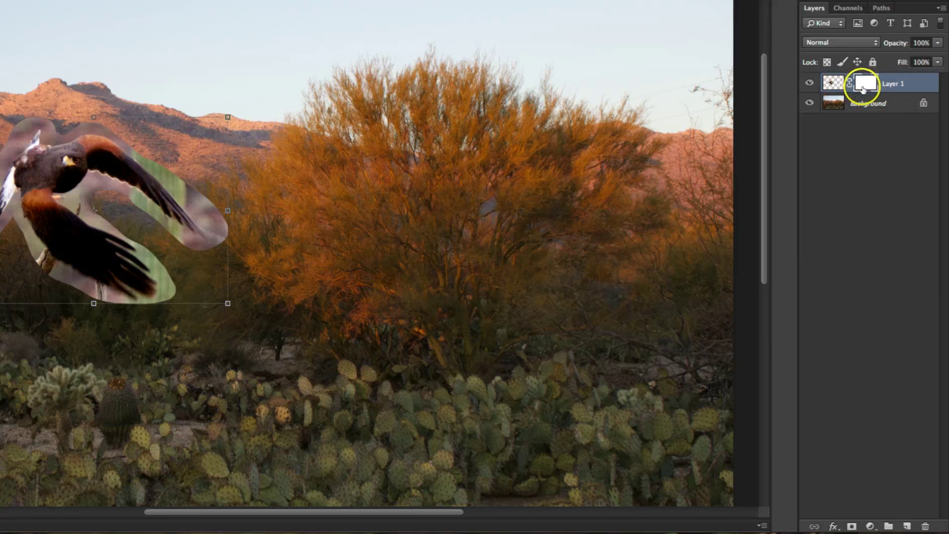
pyautogui.click(831, 85)
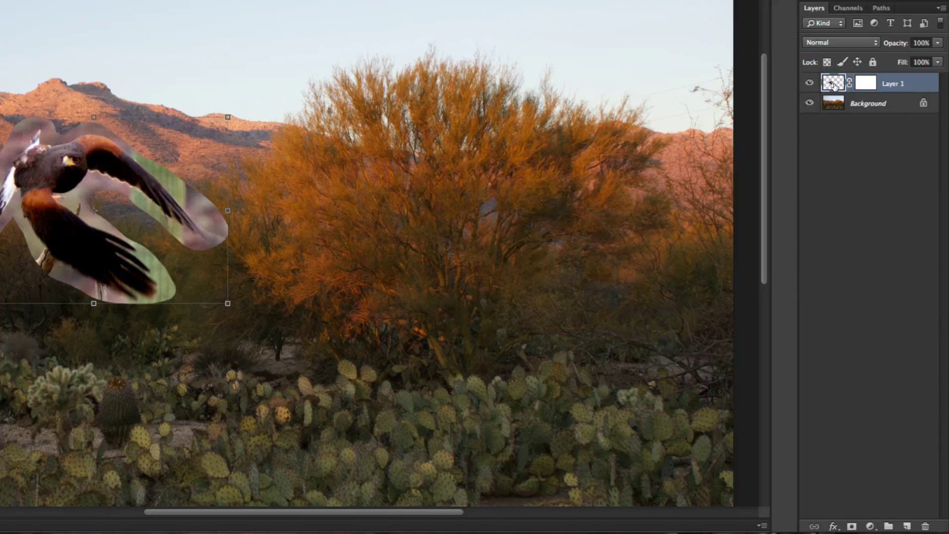
pyautogui.click(862, 86)
pyautogui.click(837, 84)
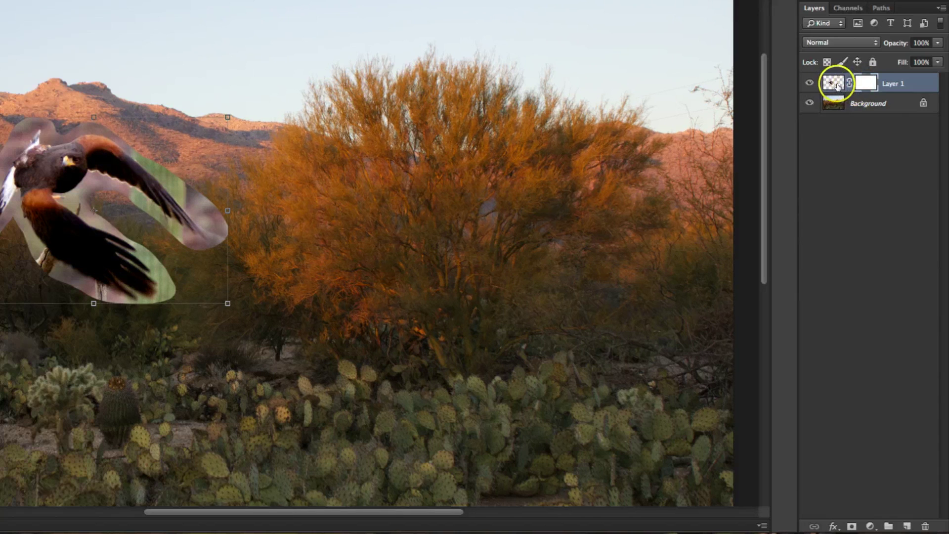
pyautogui.click(863, 87)
pyautogui.click(865, 84)
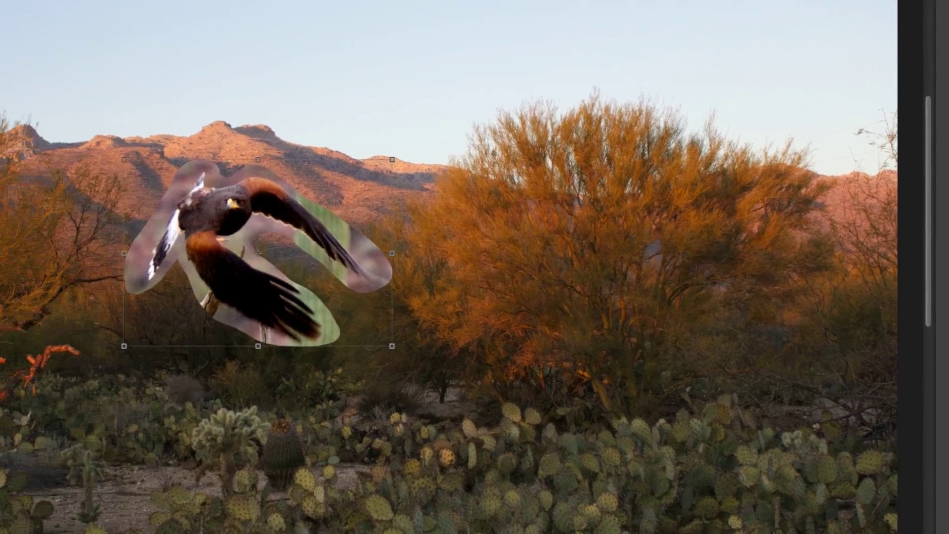
pyautogui.click(668, 153)
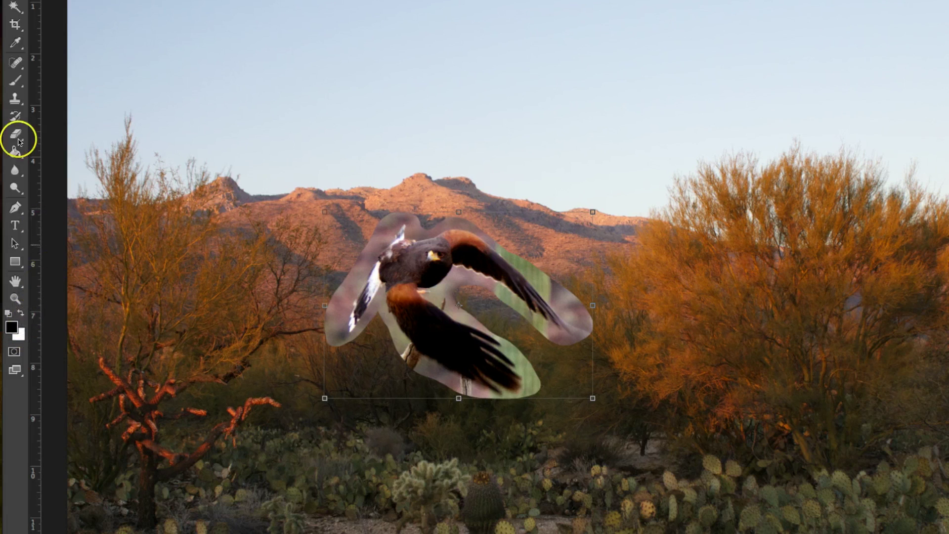
# Choose the Brush Tool and set its soft round tip to about 68 px
pyautogui.click(16, 82)
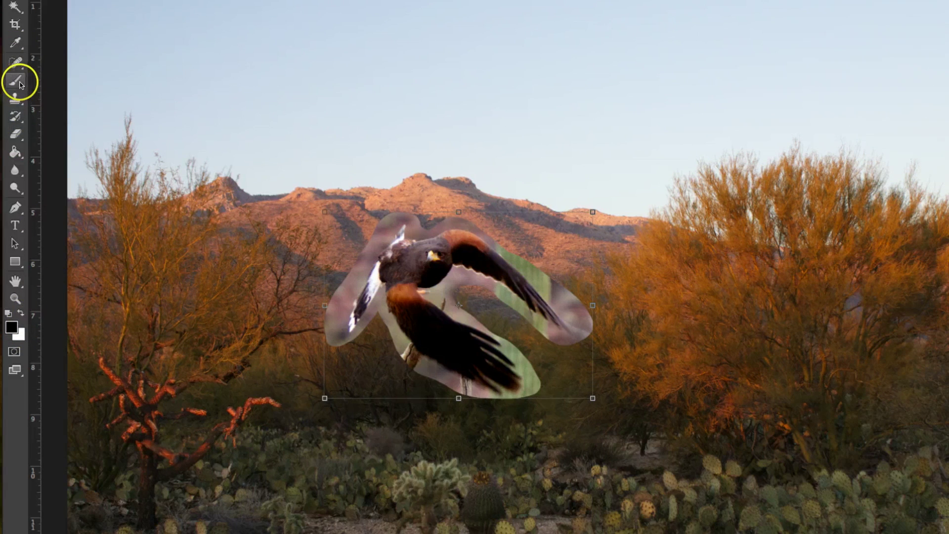
pyautogui.click(20, 82)
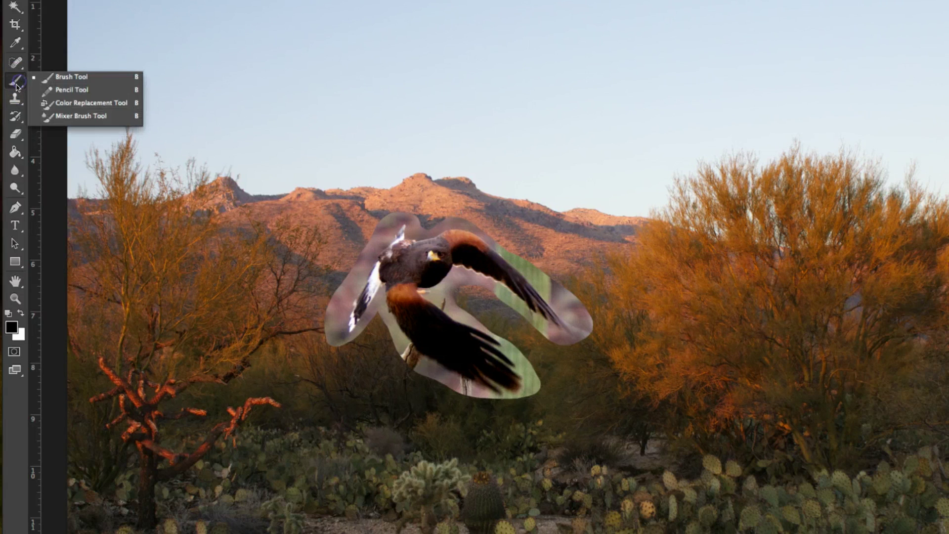
pyautogui.click(67, 77)
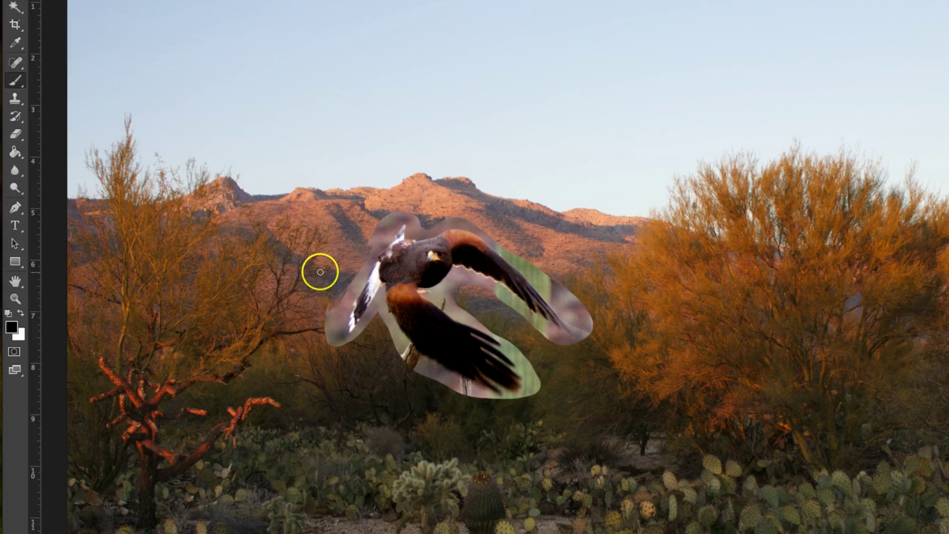
pyautogui.rightClick(290, 273)
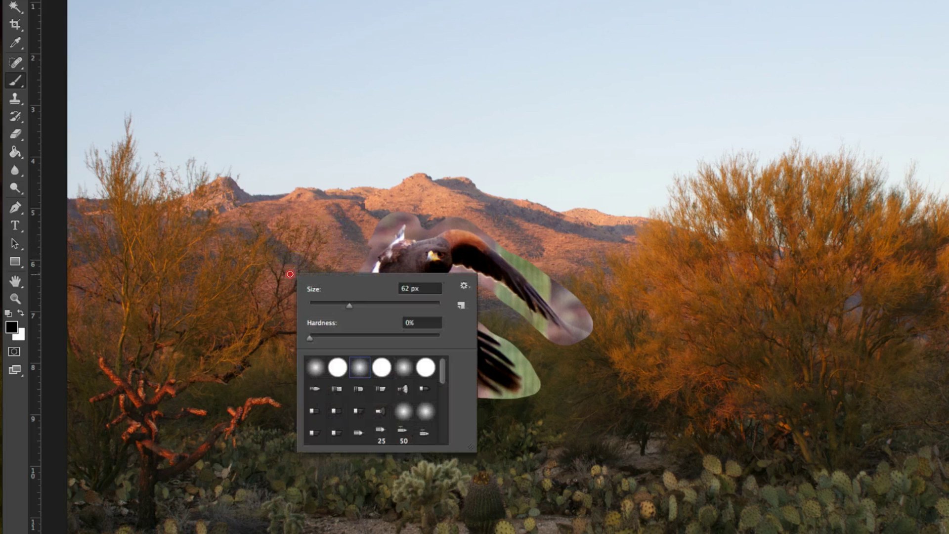
pyautogui.moveTo(331, 306); pyautogui.dragTo(355, 307)
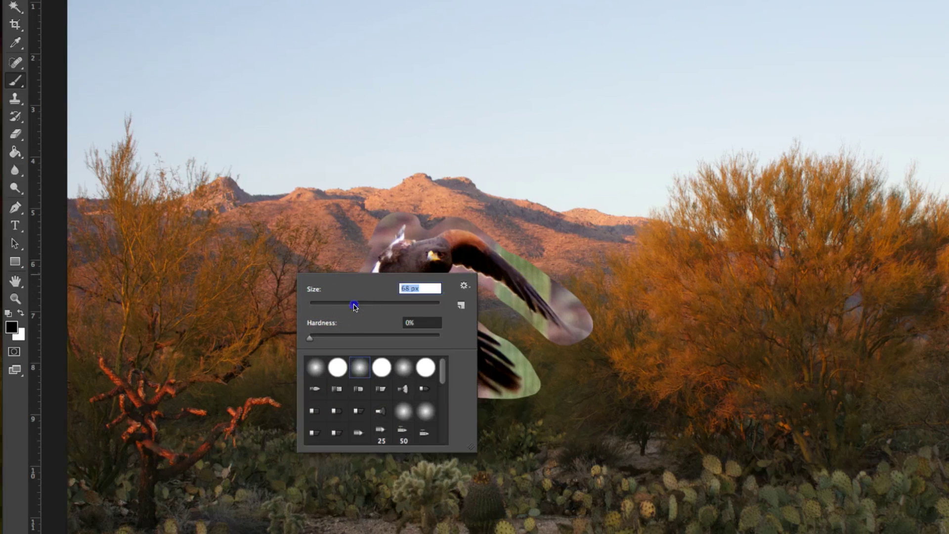
# Paint black on the mask beside the hawk's tail and over its lower wing, and restore the wing with white
pyautogui.moveTo(371, 248); pyautogui.dragTo(376, 230)
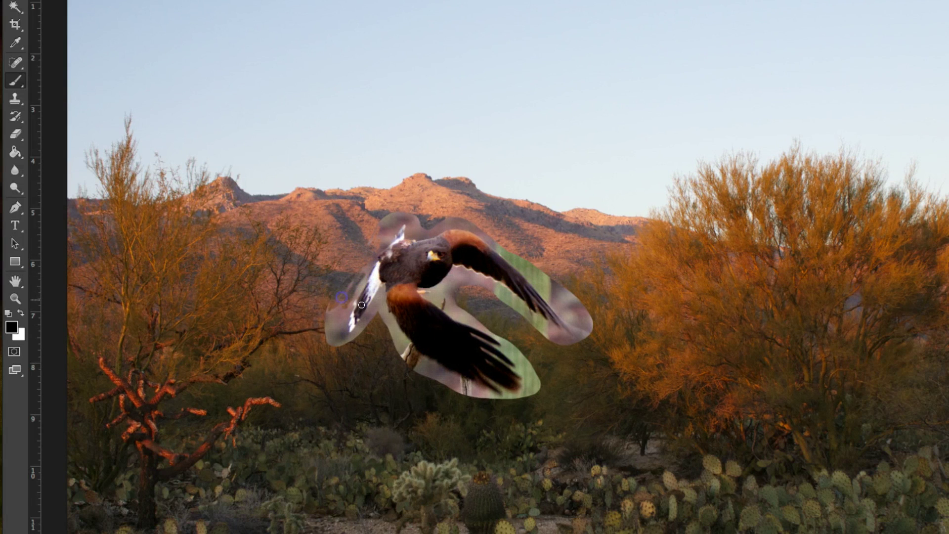
pyautogui.moveTo(482, 322); pyautogui.dragTo(464, 339)
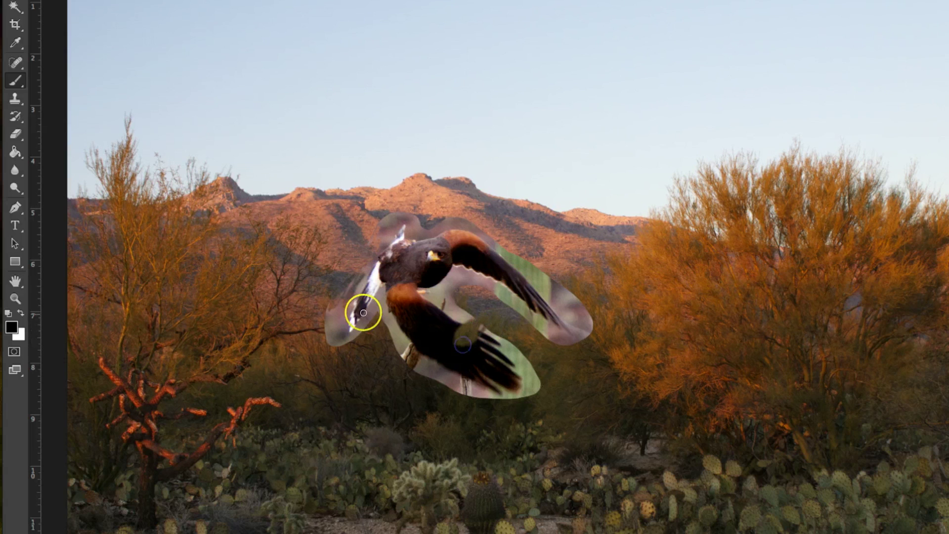
pyautogui.click(421, 341)
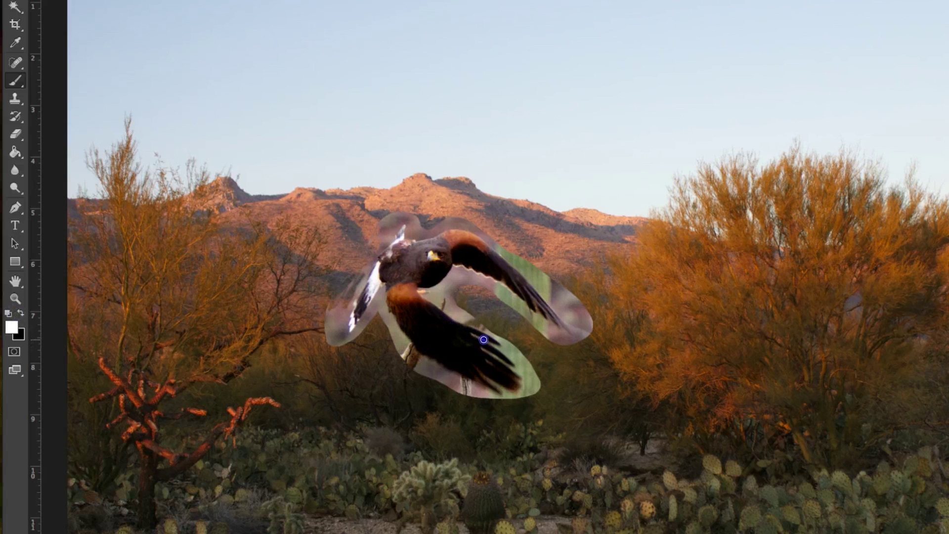
# Switch the painting color back to black and mask out the leftover background between the hawk's tail and lower wing
pyautogui.click(21, 312)
pyautogui.moveTo(374, 311)
pyautogui.mouseDown()
pyautogui.moveTo(380, 299)
pyautogui.moveTo(400, 345)
pyautogui.moveTo(392, 337)
pyautogui.moveTo(407, 347)
pyautogui.mouseUp()
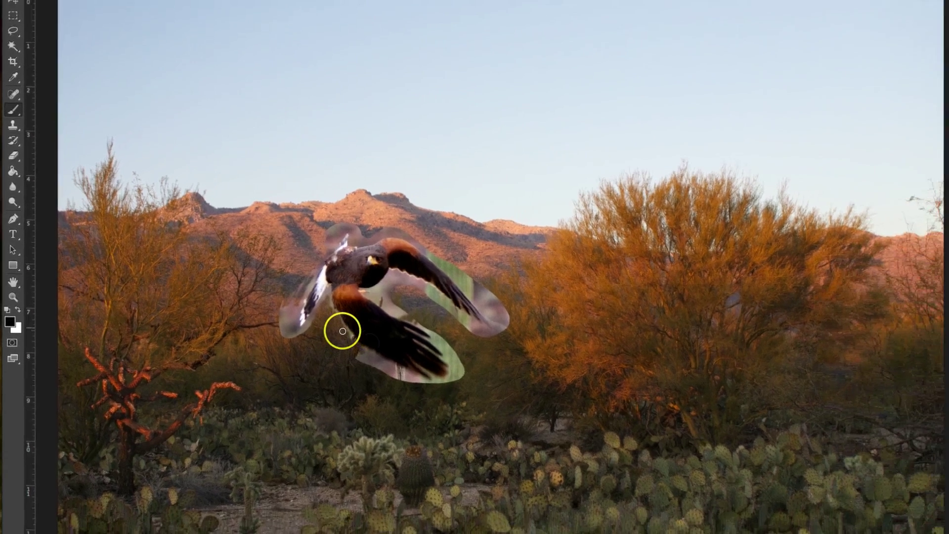